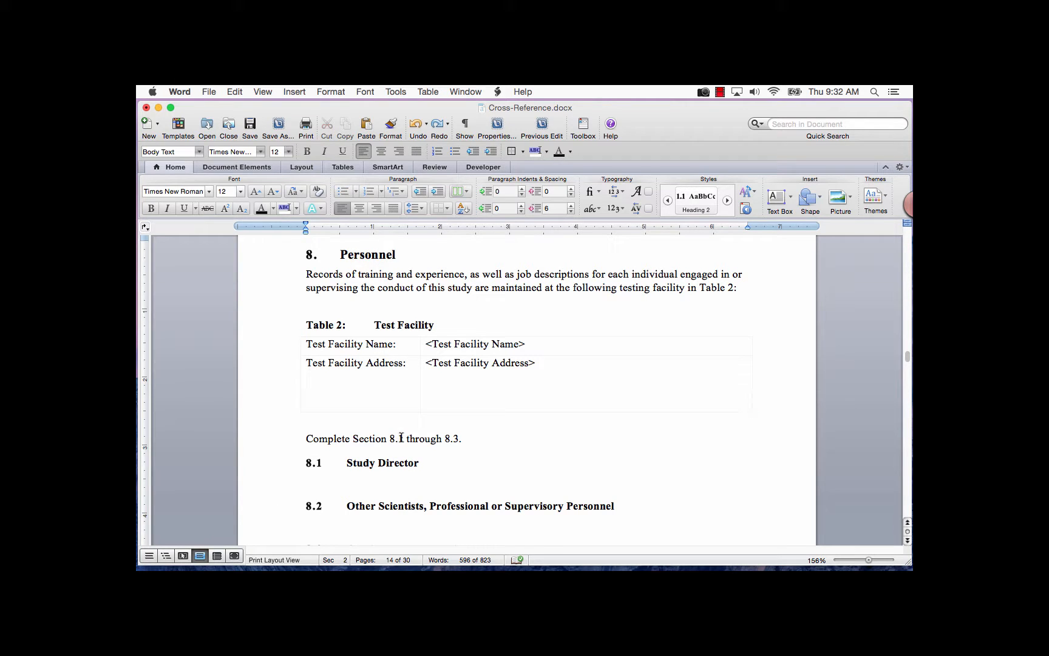
Select the '8.1' in 'Complete Section 8.1 through 8.3' for replacement
{"action": "left_click_drag", "start_coordinate": [402, 438], "coordinate": [390, 439]}
Start a cross-reference of type Heading that shows the heading number
{"action": "left_click", "coordinate": [294, 90]}
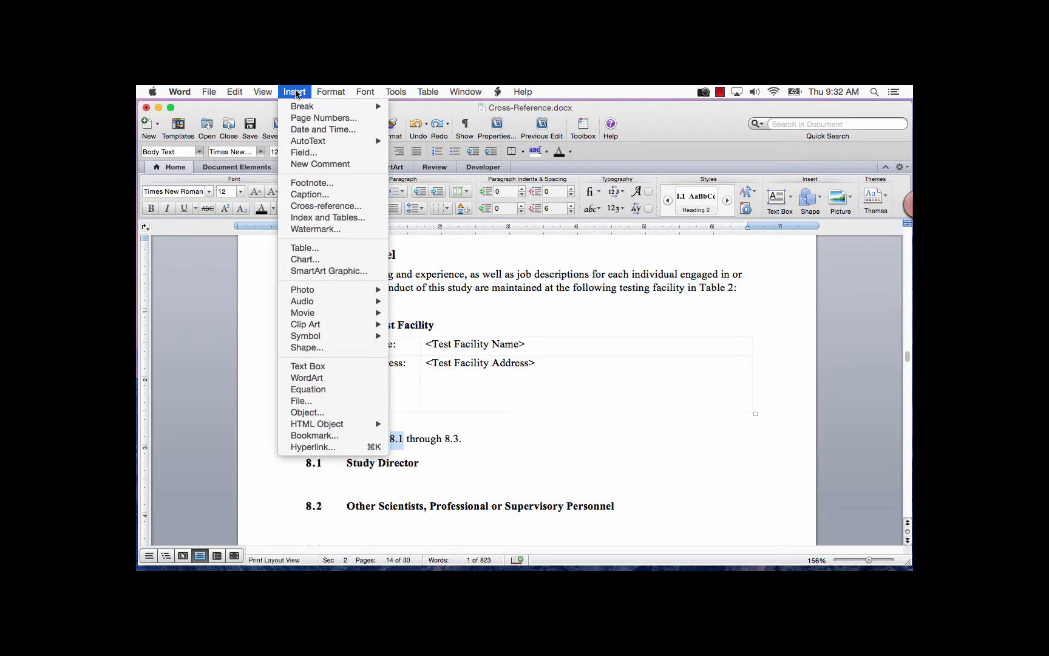
{"action": "left_click", "coordinate": [312, 207]}
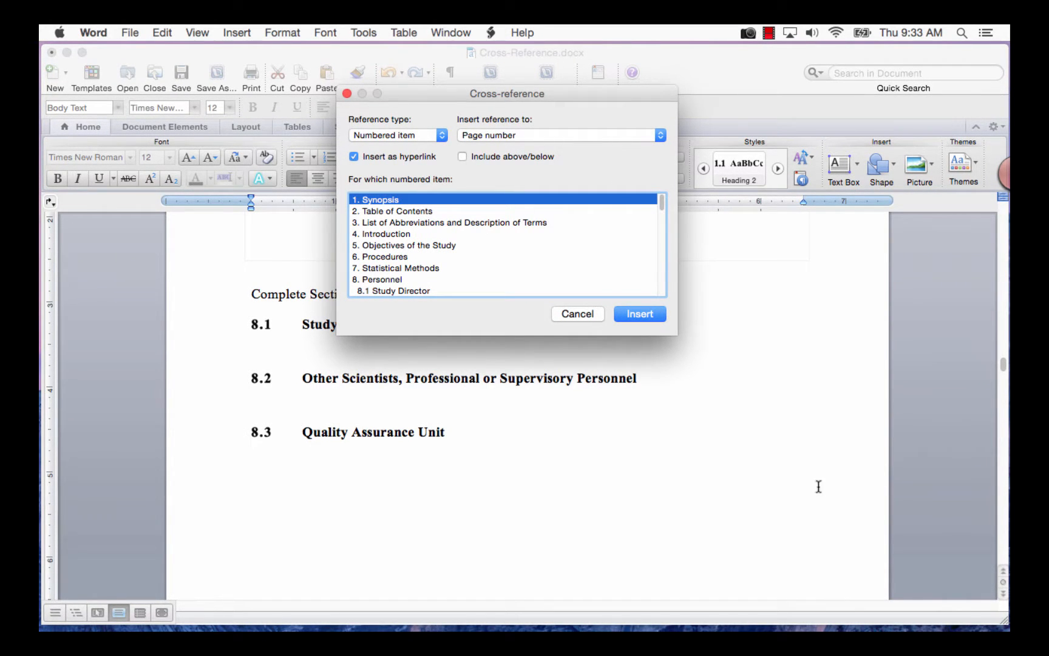
{"action": "left_click", "coordinate": [441, 136]}
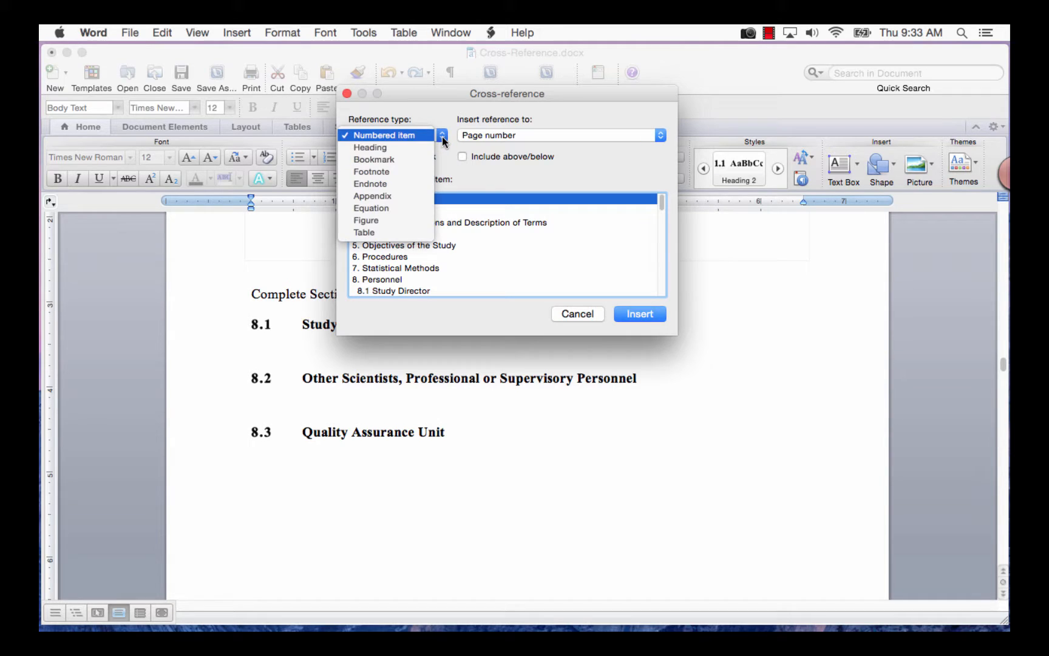
{"action": "left_click", "coordinate": [393, 147]}
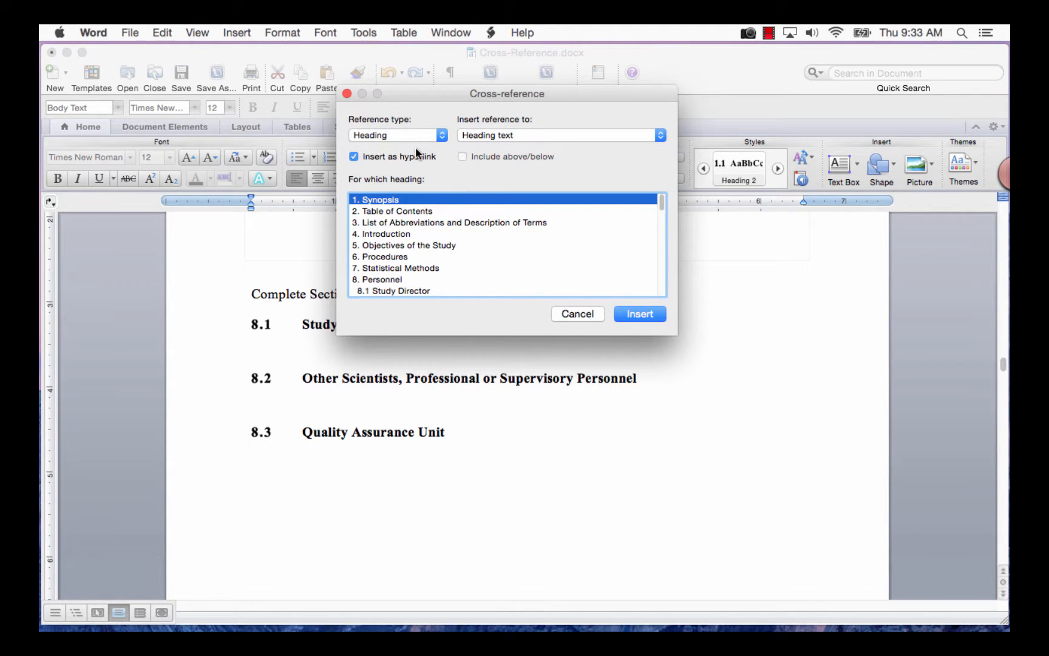
{"action": "left_click", "coordinate": [660, 135]}
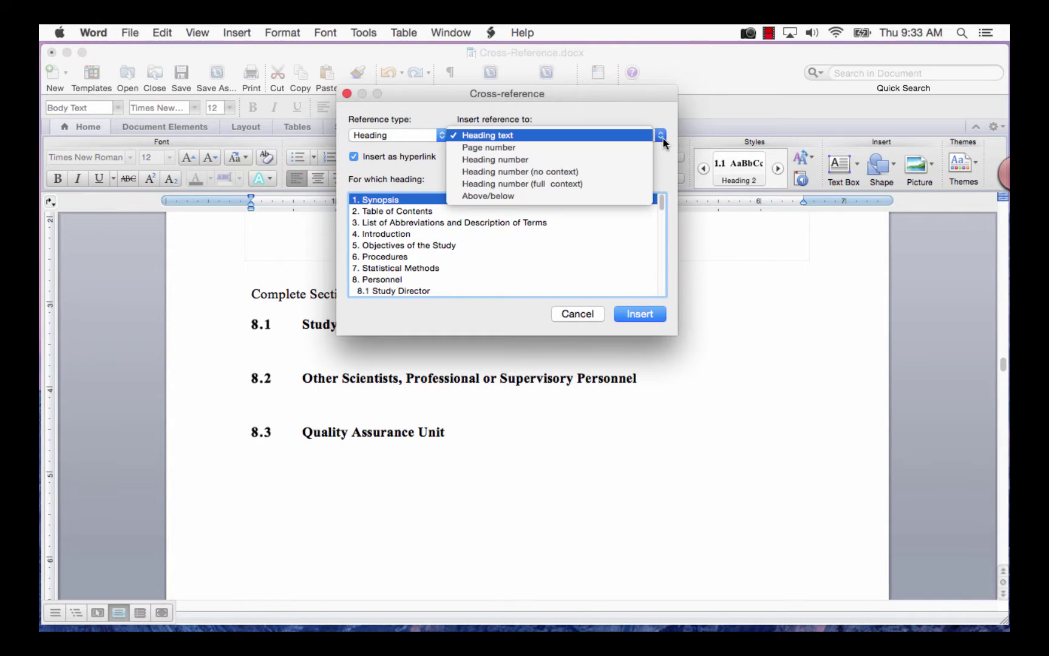
{"action": "left_click", "coordinate": [641, 160]}
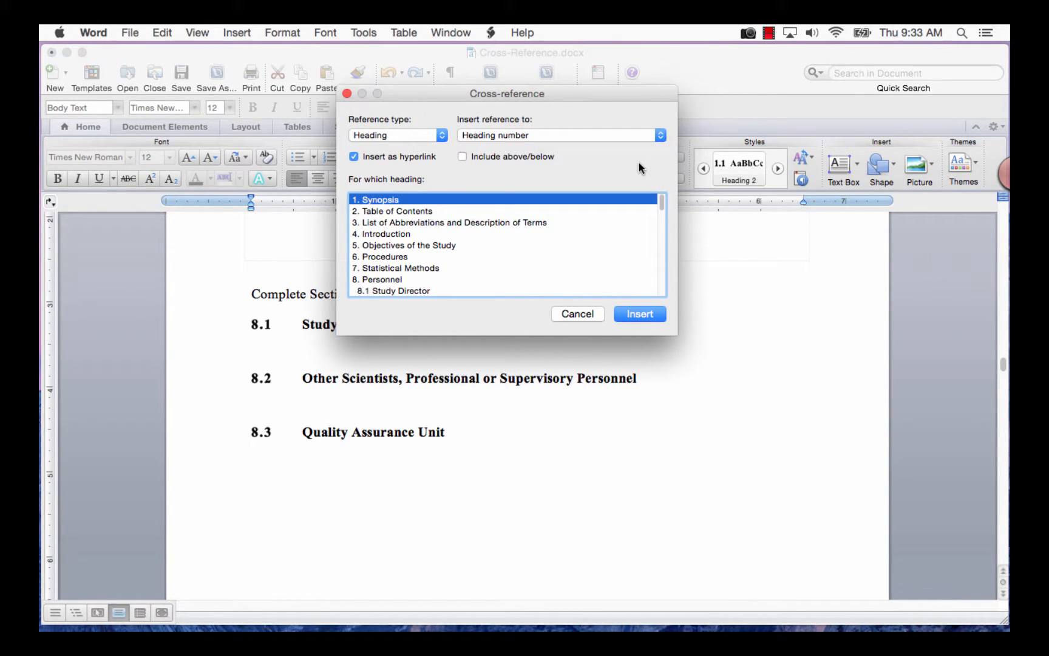
Insert the reference to the '8.1 Study Director' heading and return to the document
{"action": "left_click", "coordinate": [398, 292]}
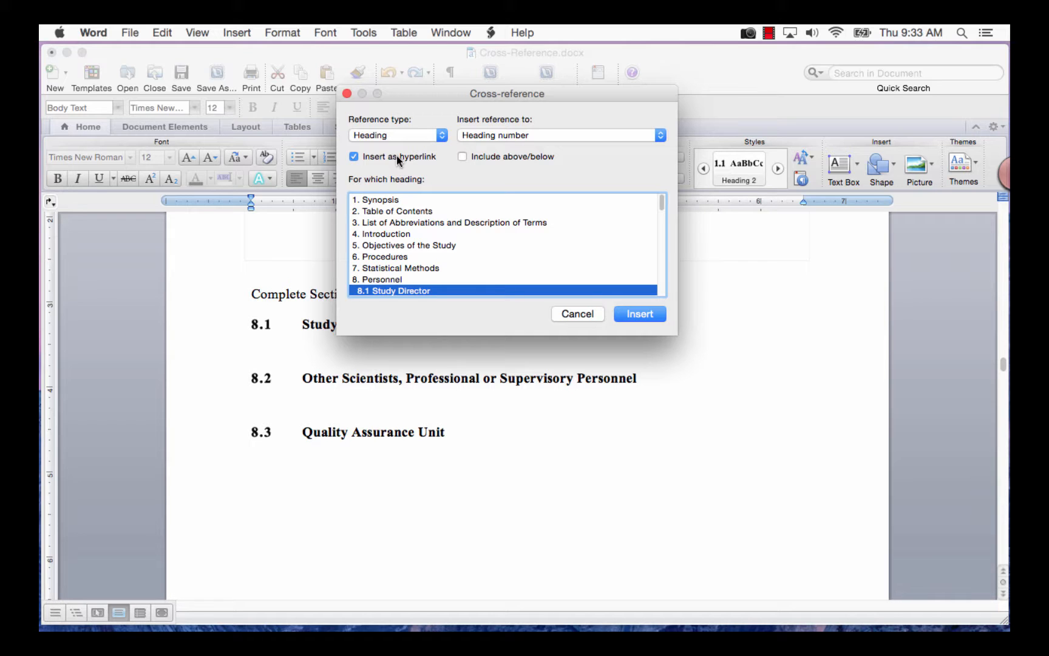
{"action": "left_click", "coordinate": [639, 315]}
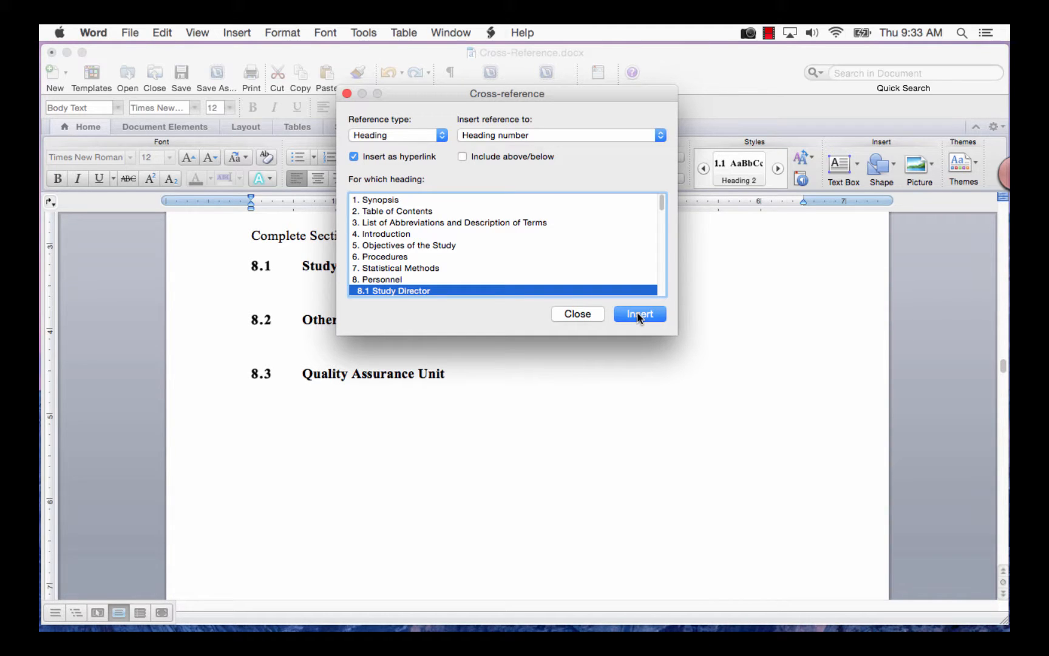
{"action": "left_click", "coordinate": [575, 315]}
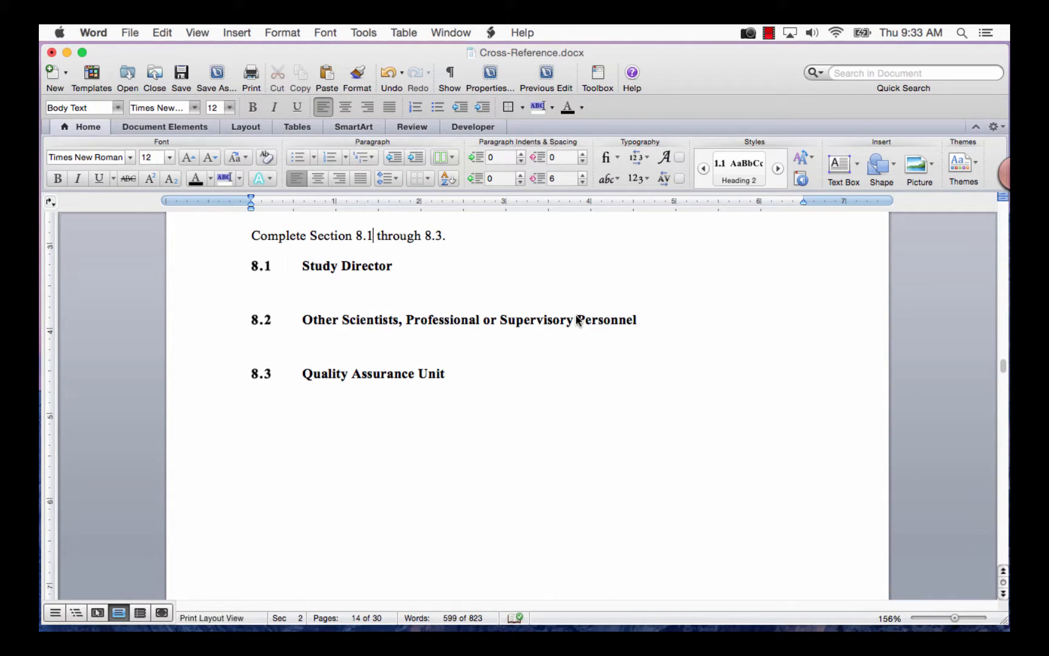
{"action": "left_click", "coordinate": [364, 237]}
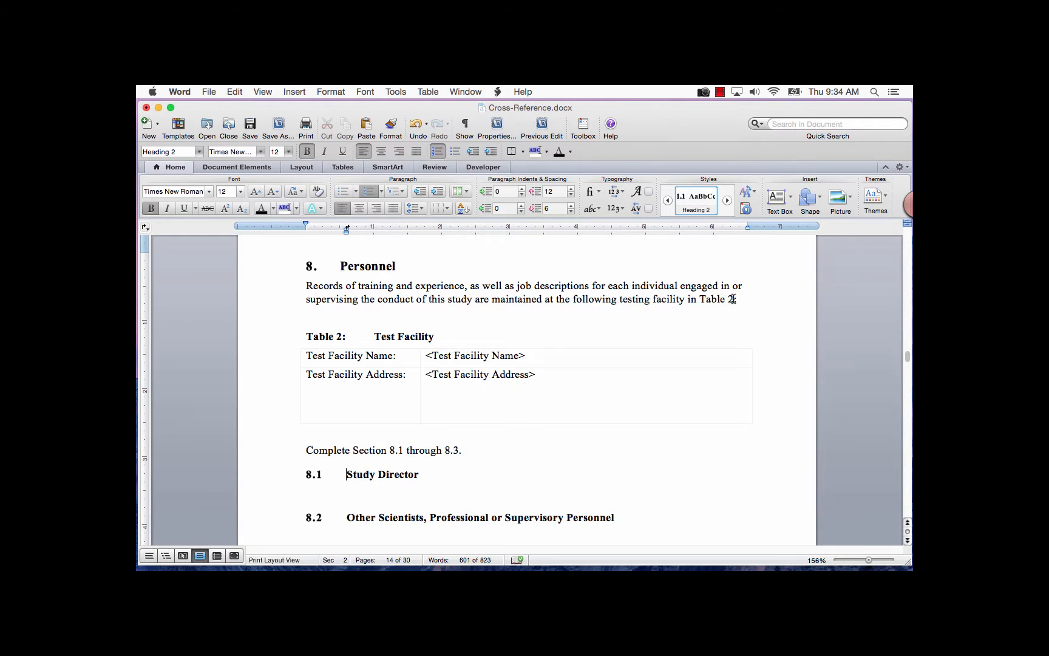
Select 'Table 2' and start a Table cross-reference showing only label and number
{"action": "left_click_drag", "start_coordinate": [734, 298], "coordinate": [701, 298]}
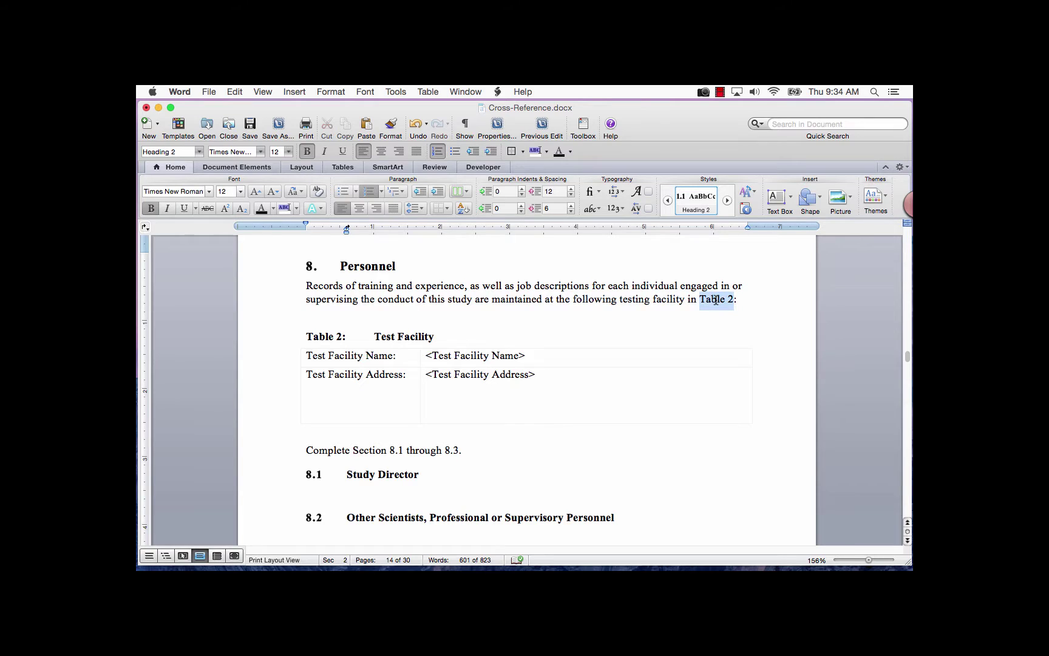
{"action": "left_click", "coordinate": [295, 92]}
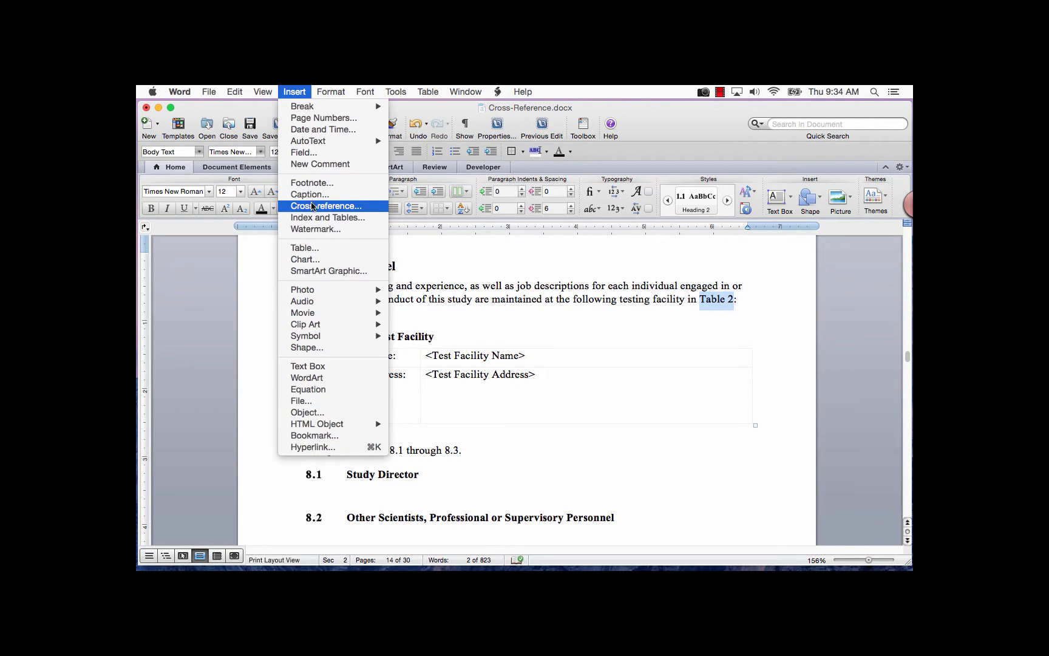
{"action": "left_click", "coordinate": [324, 205]}
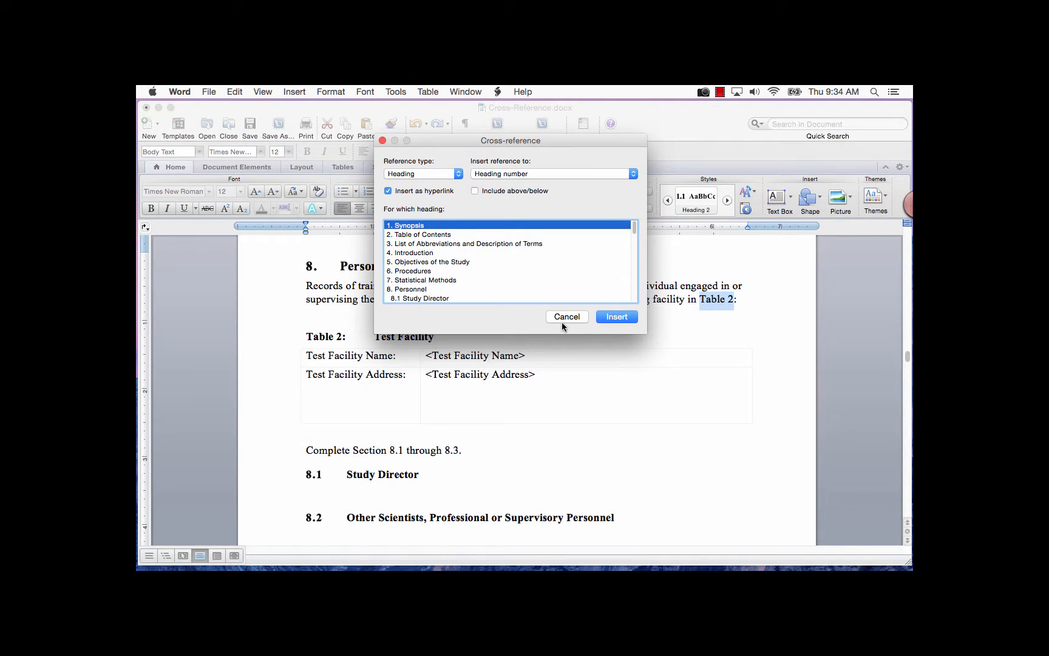
{"action": "left_click", "coordinate": [457, 174]}
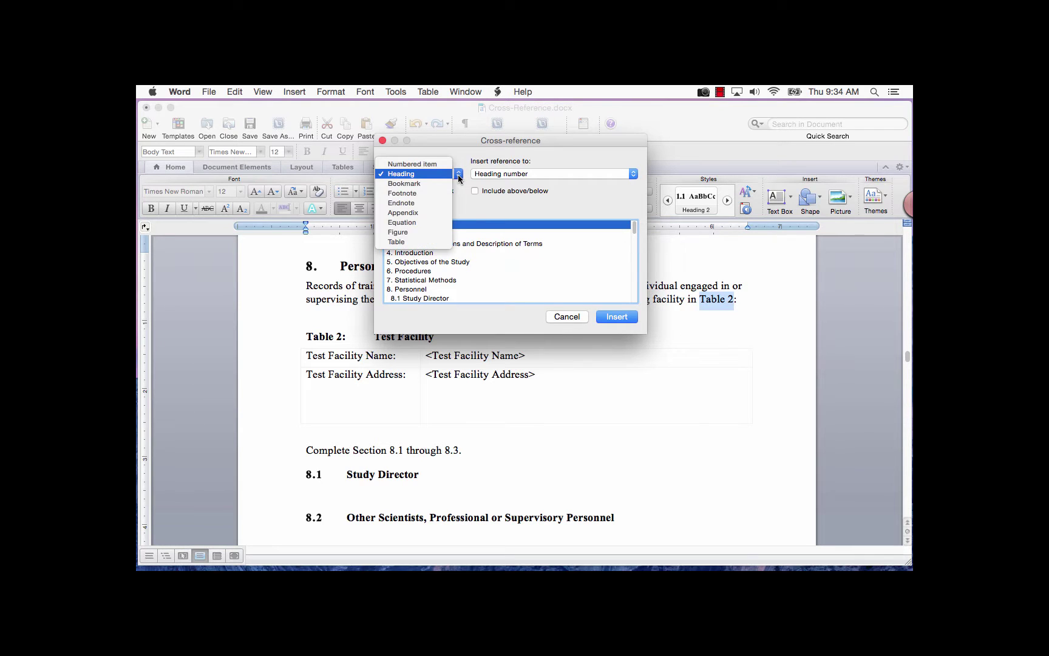
{"action": "left_click", "coordinate": [416, 242]}
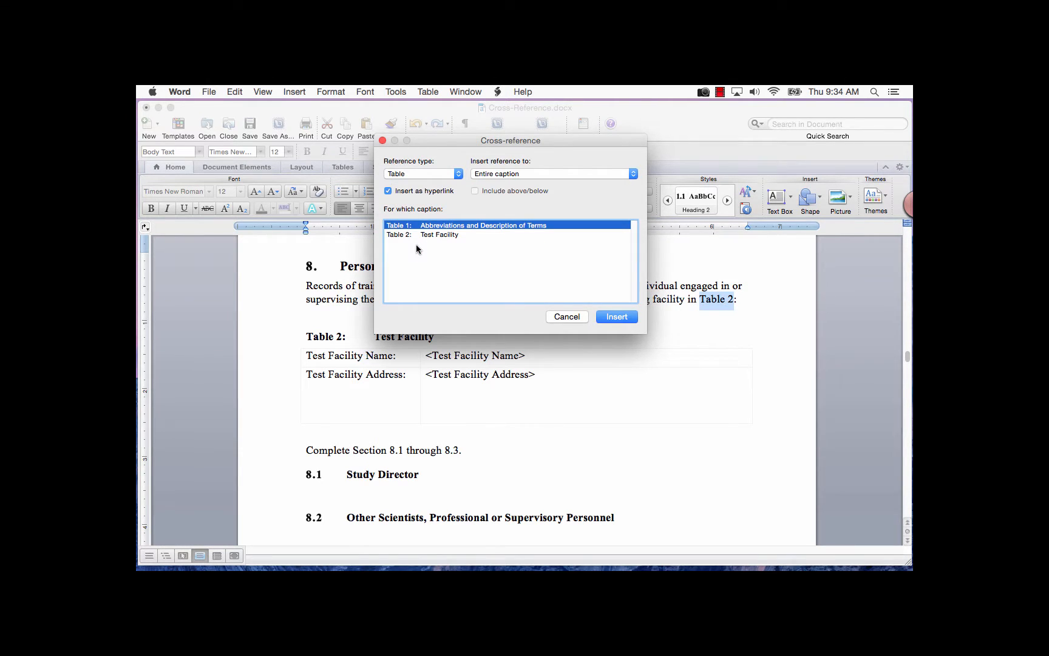
{"action": "left_click", "coordinate": [634, 175]}
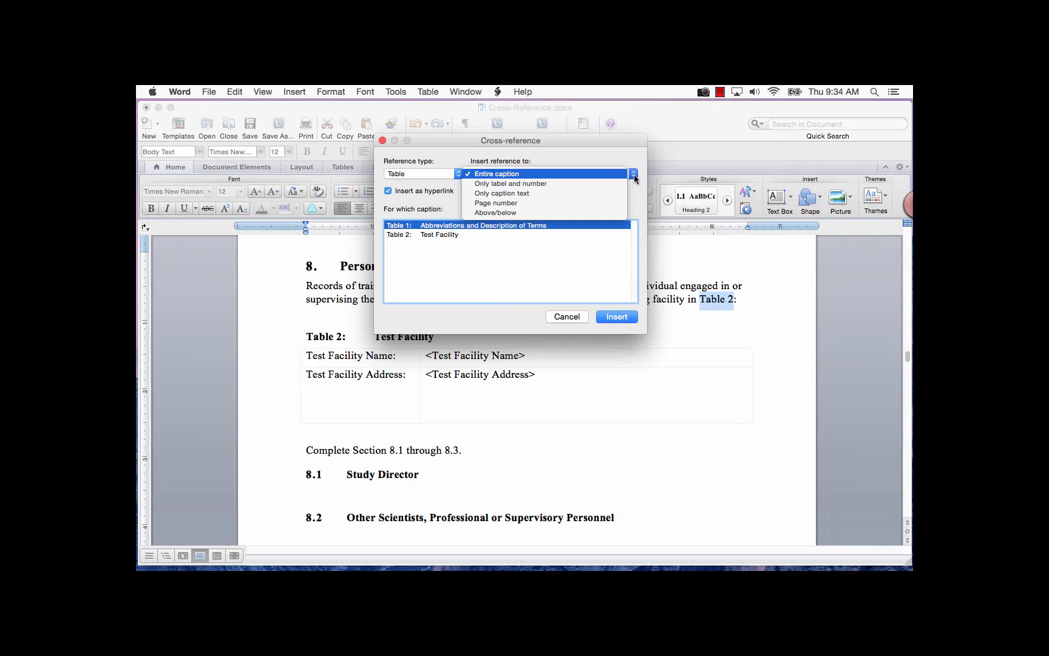
{"action": "left_click", "coordinate": [546, 183]}
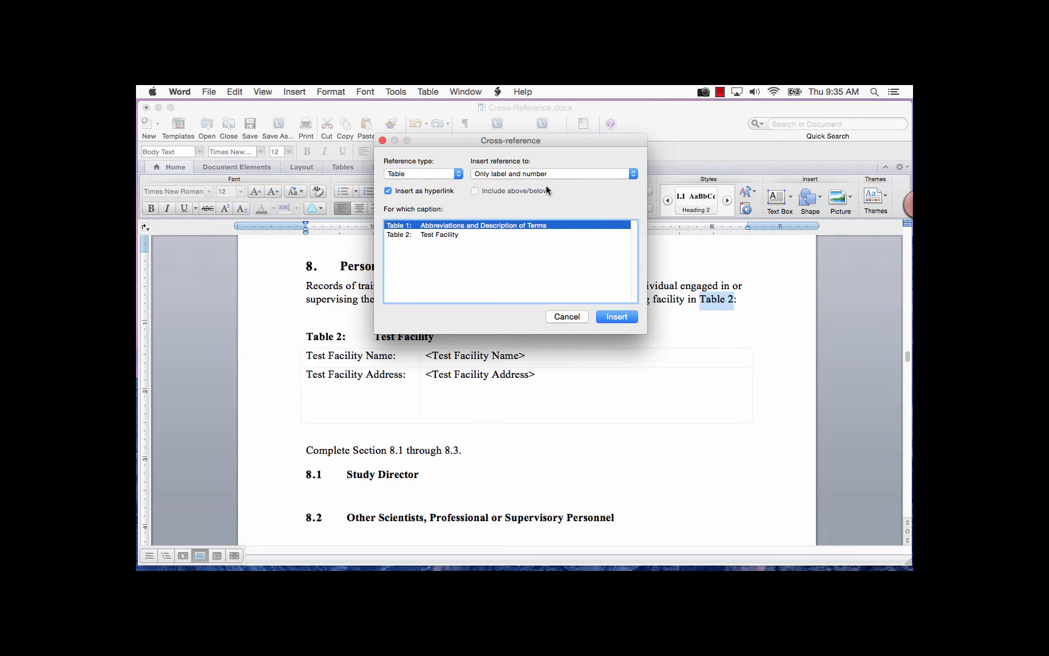
Insert the reference to the 'Table 2: Test Facility' caption
{"action": "left_click", "coordinate": [439, 234]}
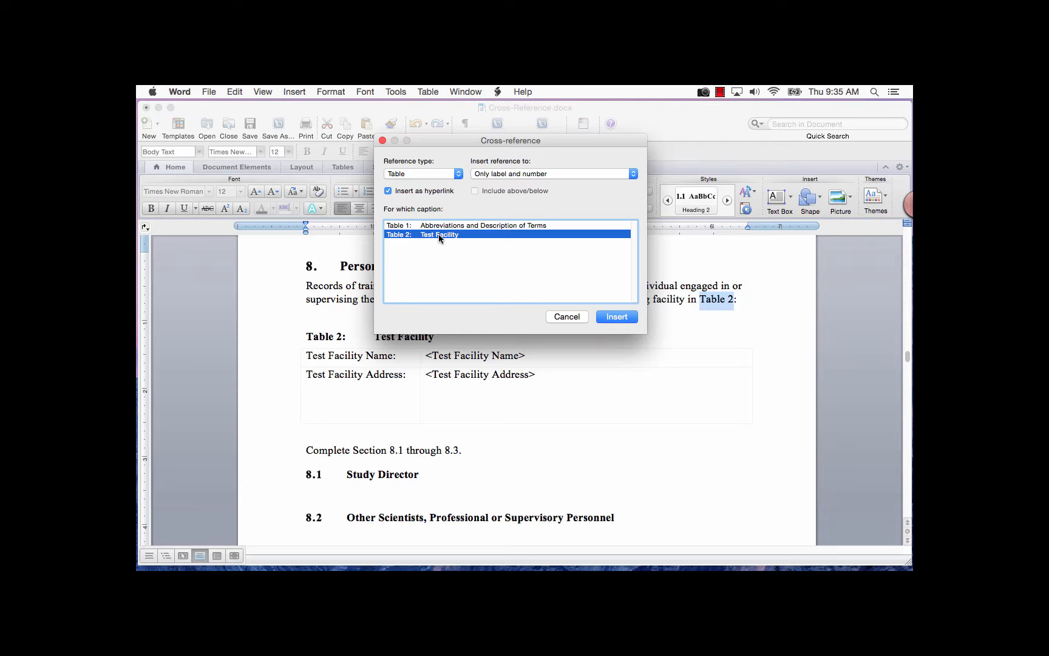
{"action": "left_click", "coordinate": [618, 318]}
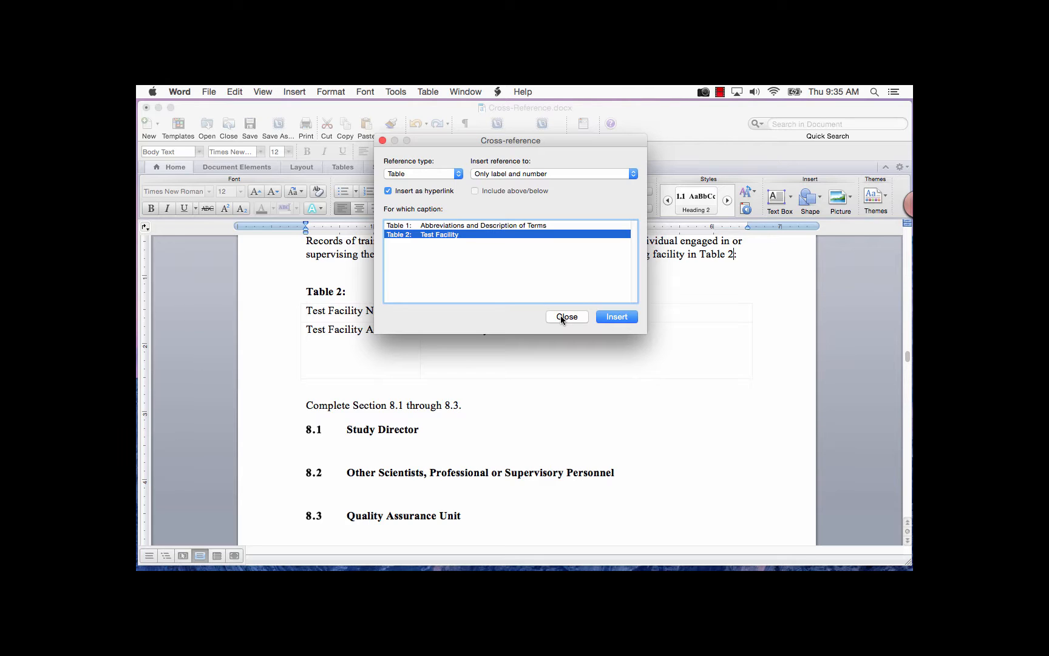
{"action": "left_click", "coordinate": [458, 173]}
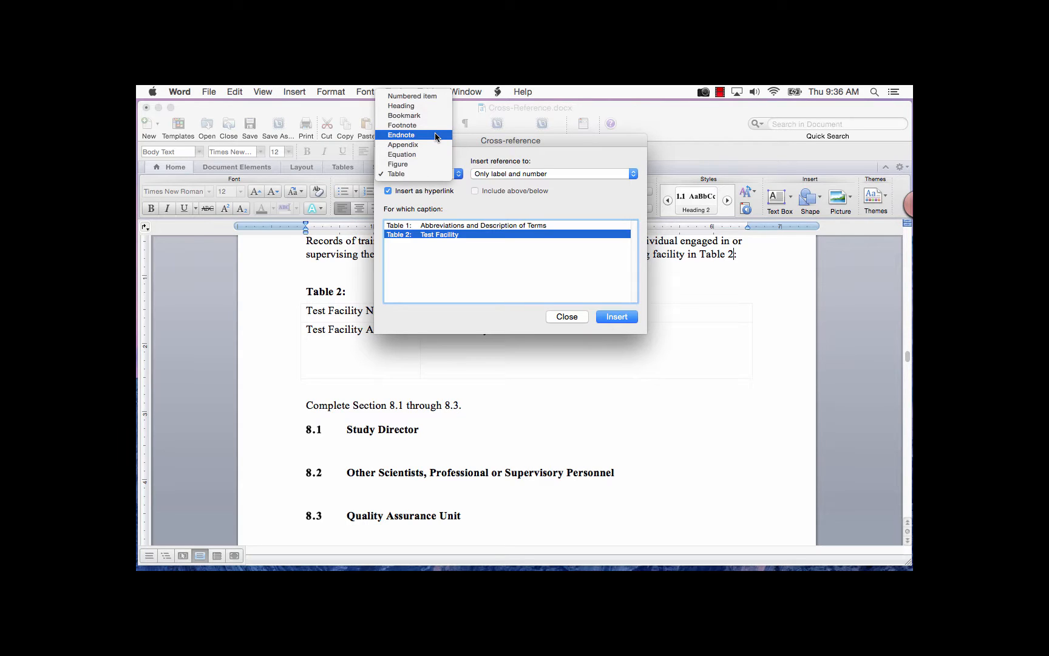
{"action": "key", "text": "Escape"}
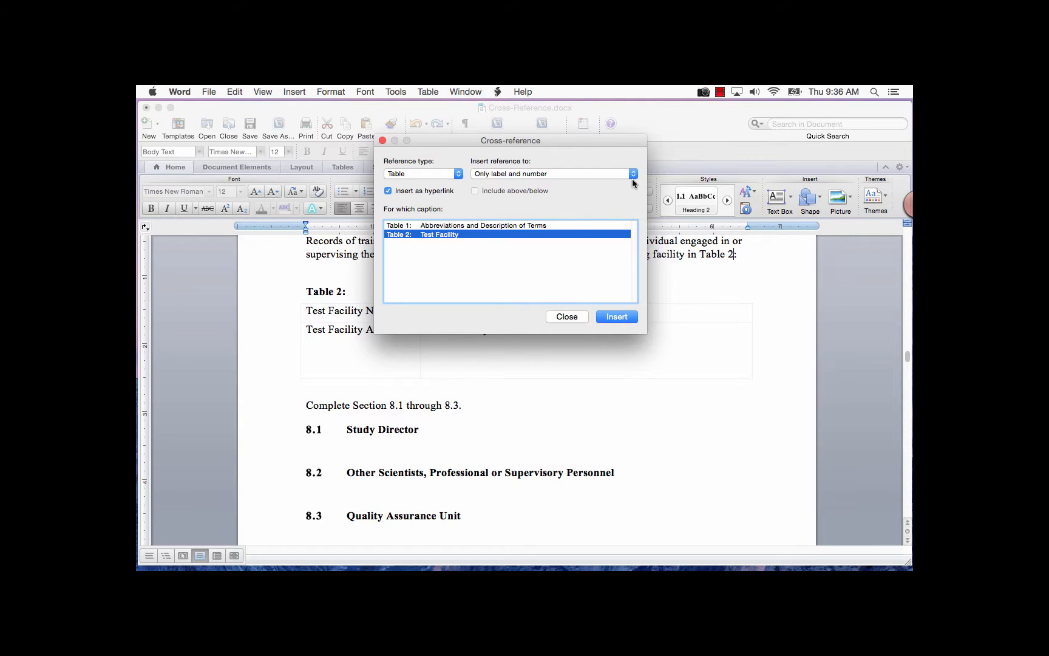
Preview the Numbered item reference type's display options without changing anything
{"action": "left_click", "coordinate": [458, 175]}
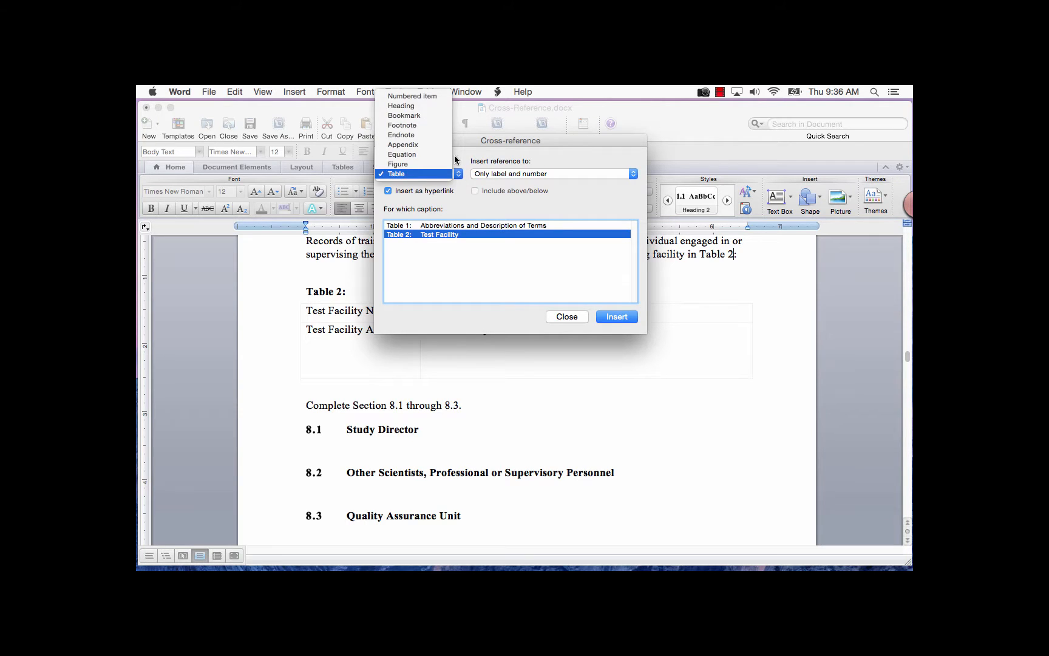
{"action": "left_click", "coordinate": [435, 95]}
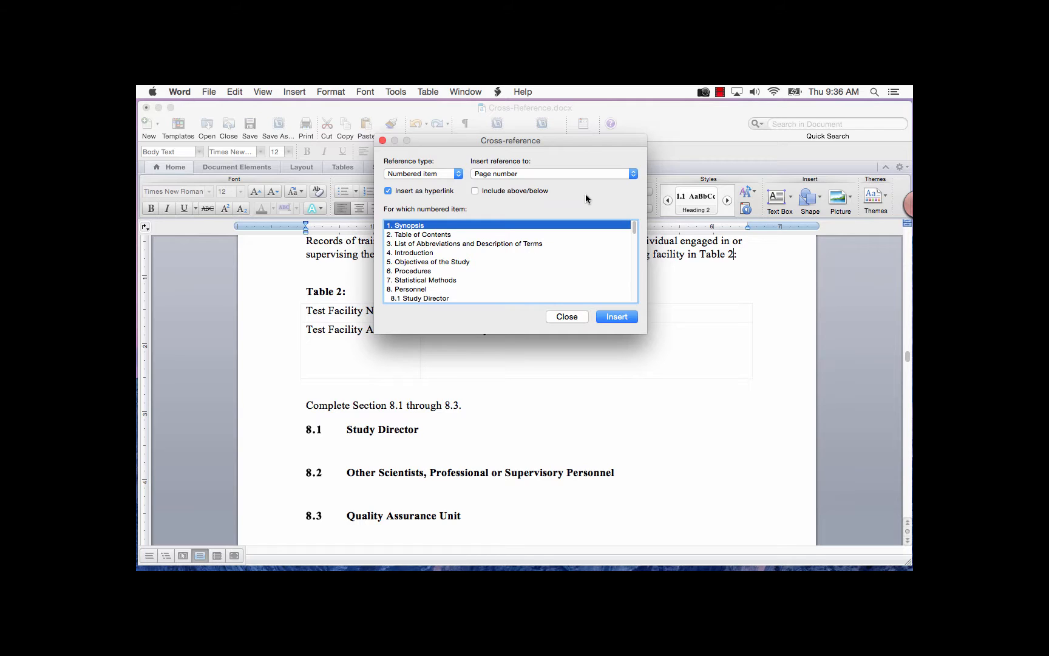
{"action": "left_click", "coordinate": [593, 175]}
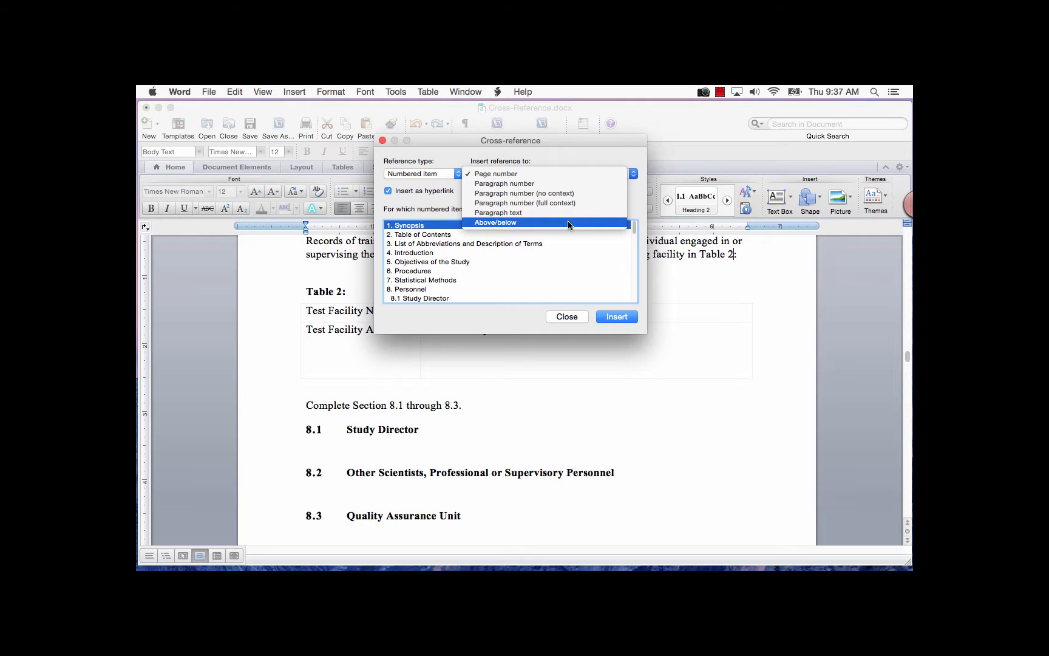
{"action": "key", "text": "Escape"}
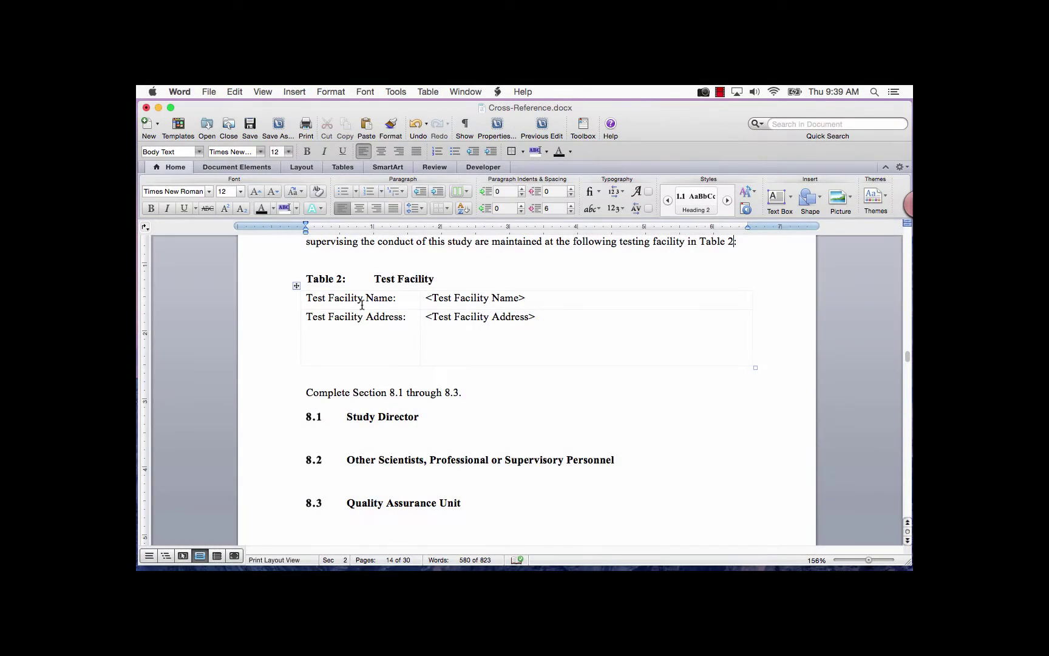
{"action": "left_click", "coordinate": [718, 340]}
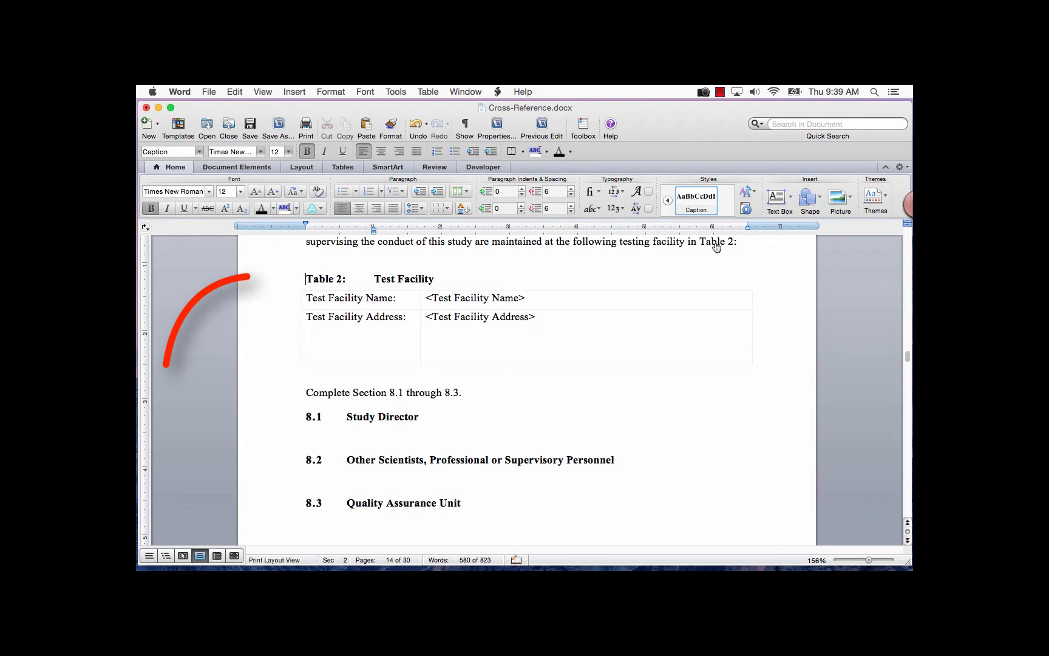
{"action": "left_click", "coordinate": [306, 279]}
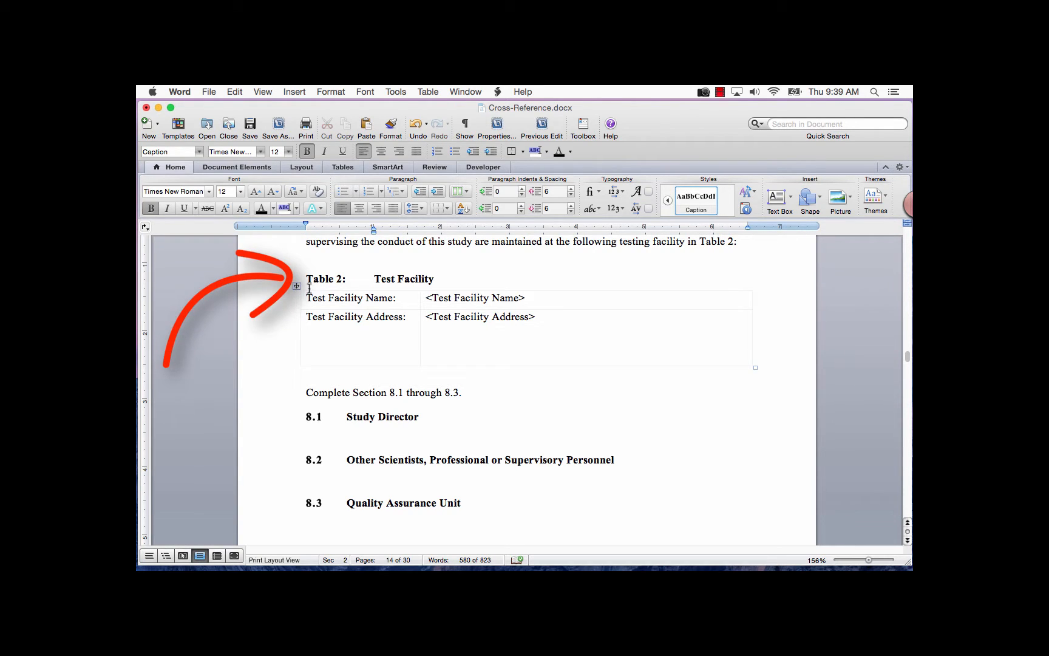